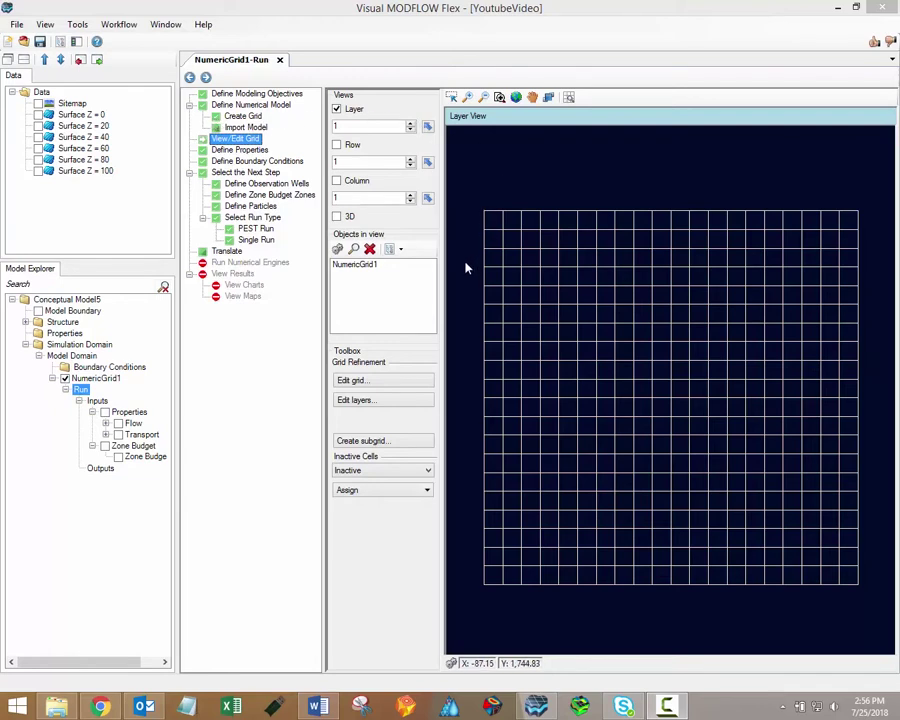
left_click(389, 383)
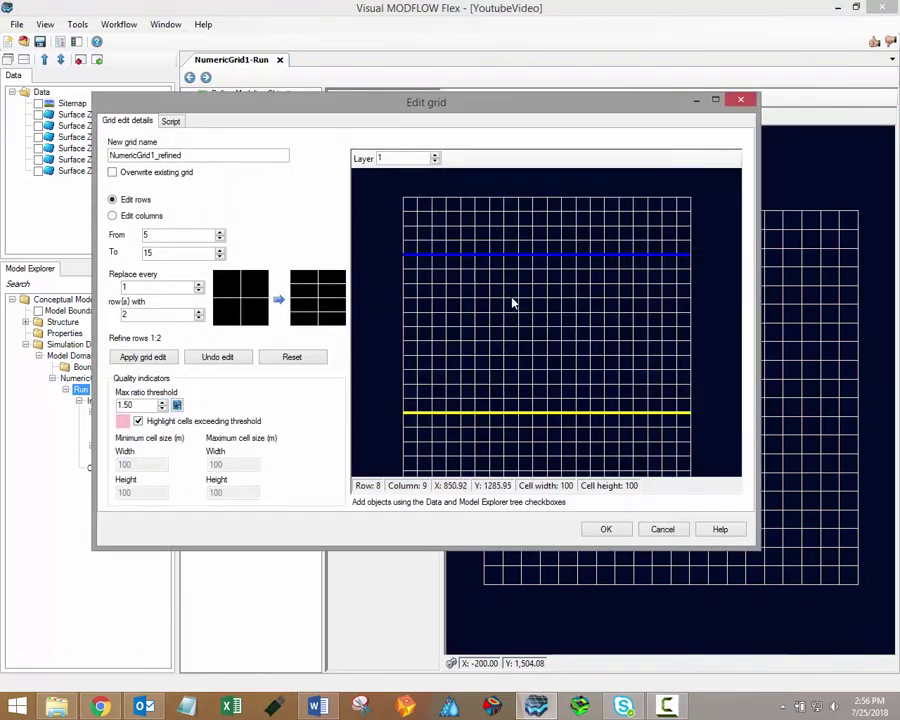
left_click_drag(408, 110, 426, 110)
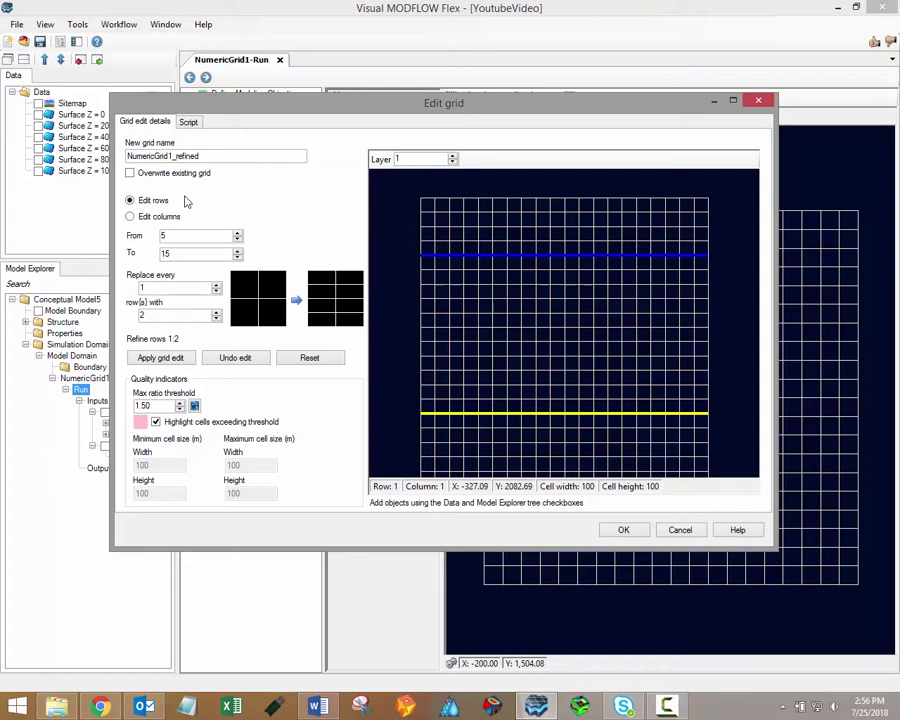
left_click(130, 173)
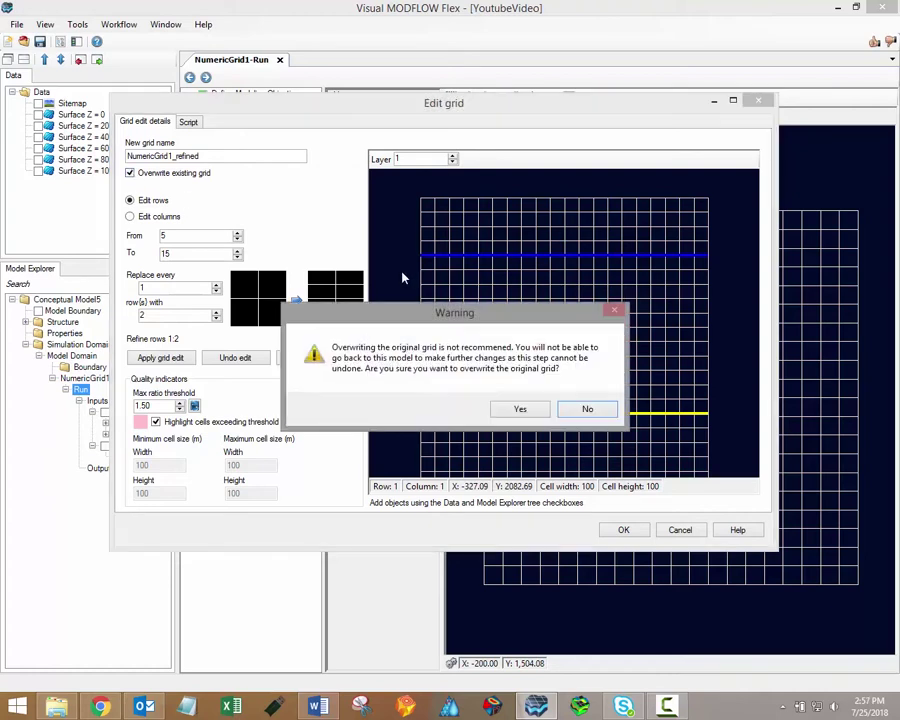
left_click(588, 410)
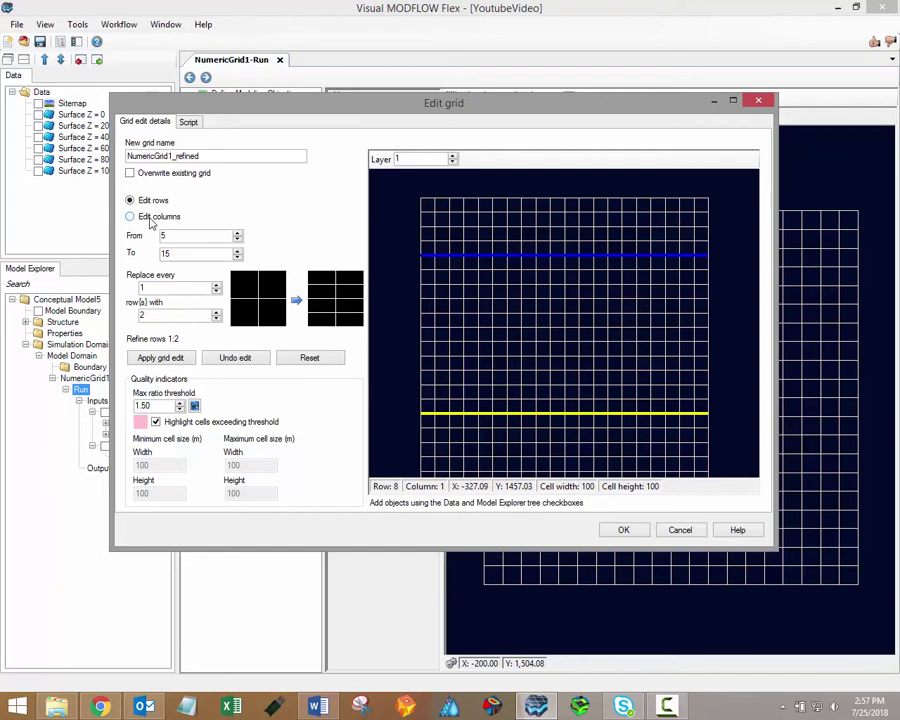
Keep row editing selected and set the refinement range from row 3 to row 16
left_click(149, 218)
left_click(150, 202)
left_click(147, 217)
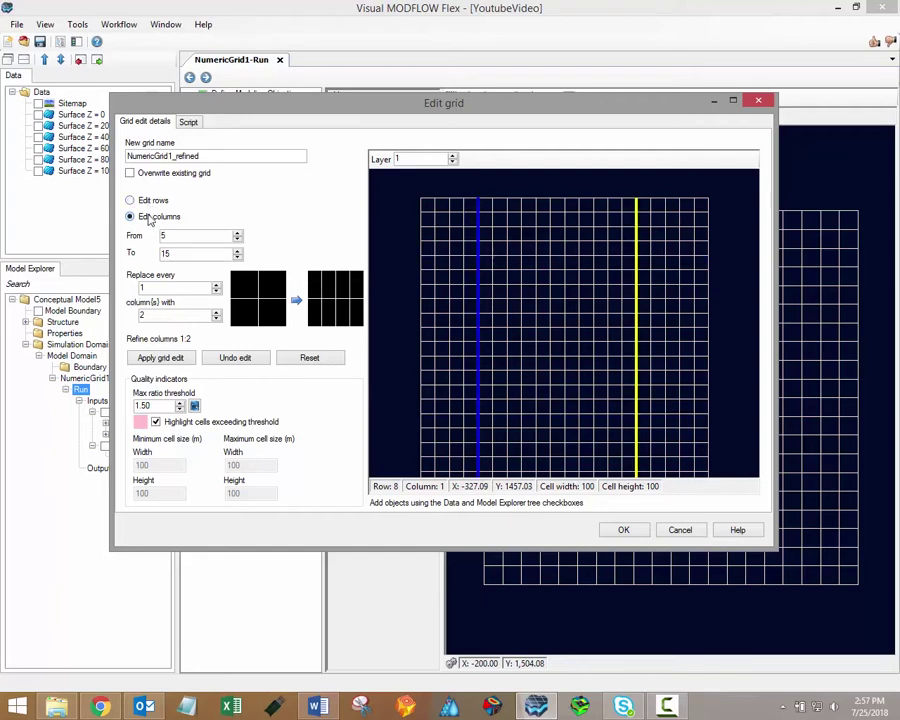
left_click(147, 203)
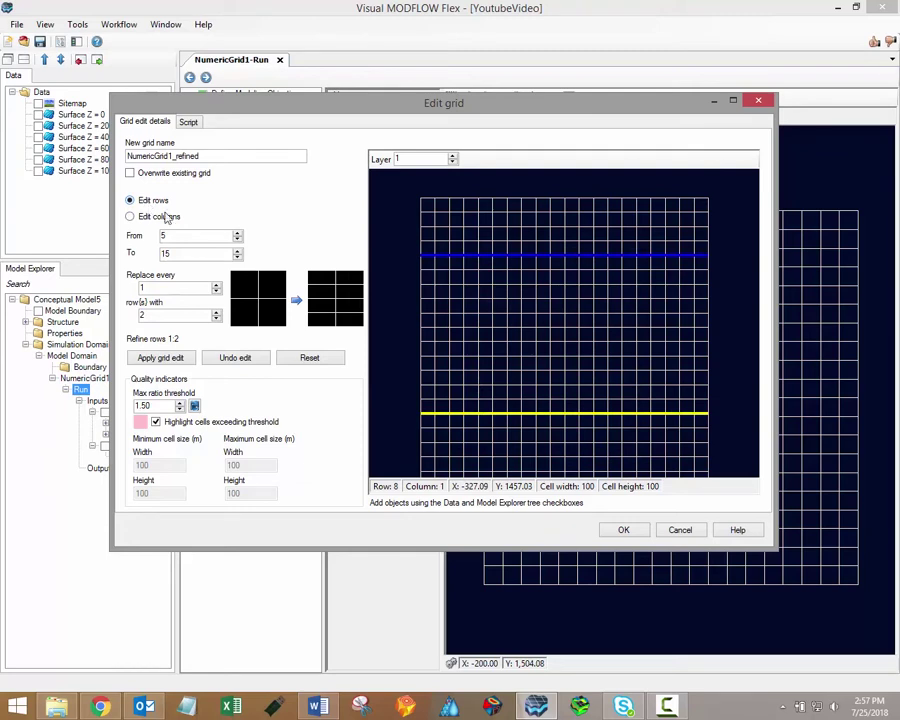
left_click(237, 240)
left_click(237, 240)
left_click(237, 258)
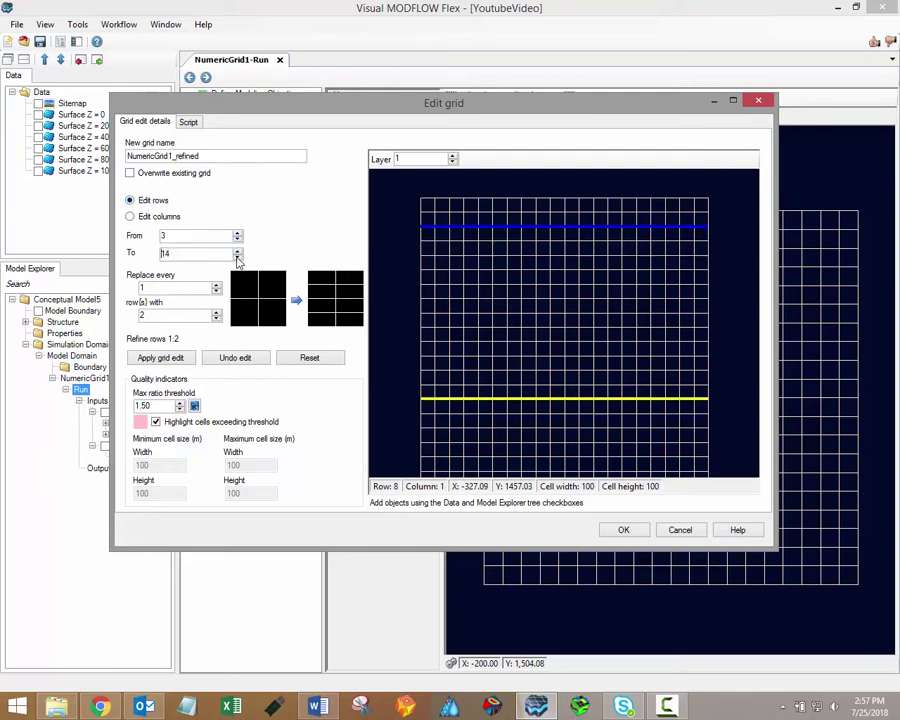
left_click(237, 258)
left_click(238, 252)
left_click(238, 251)
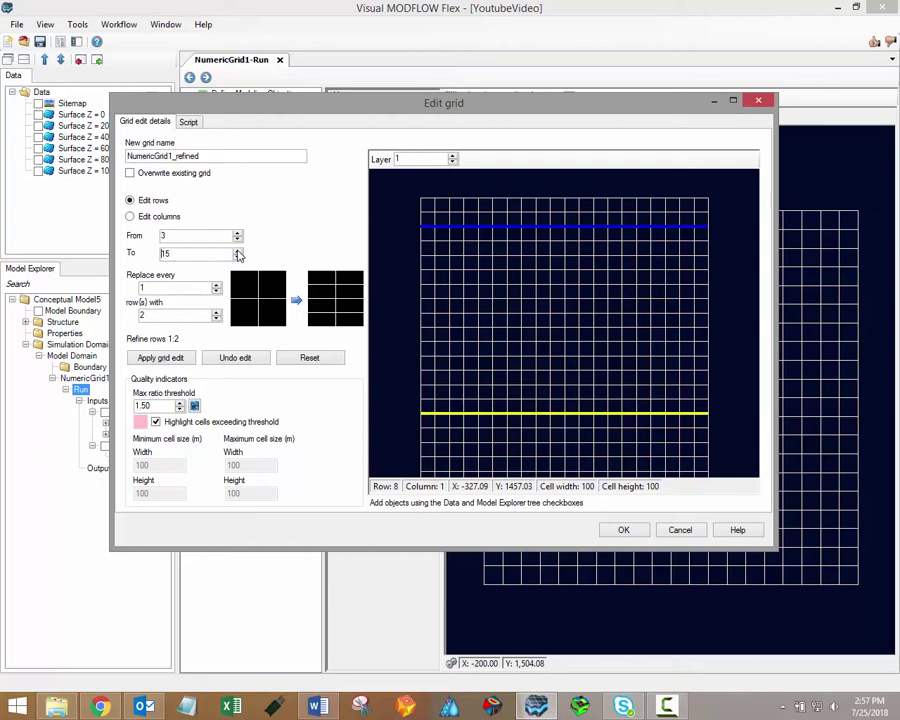
left_click(238, 251)
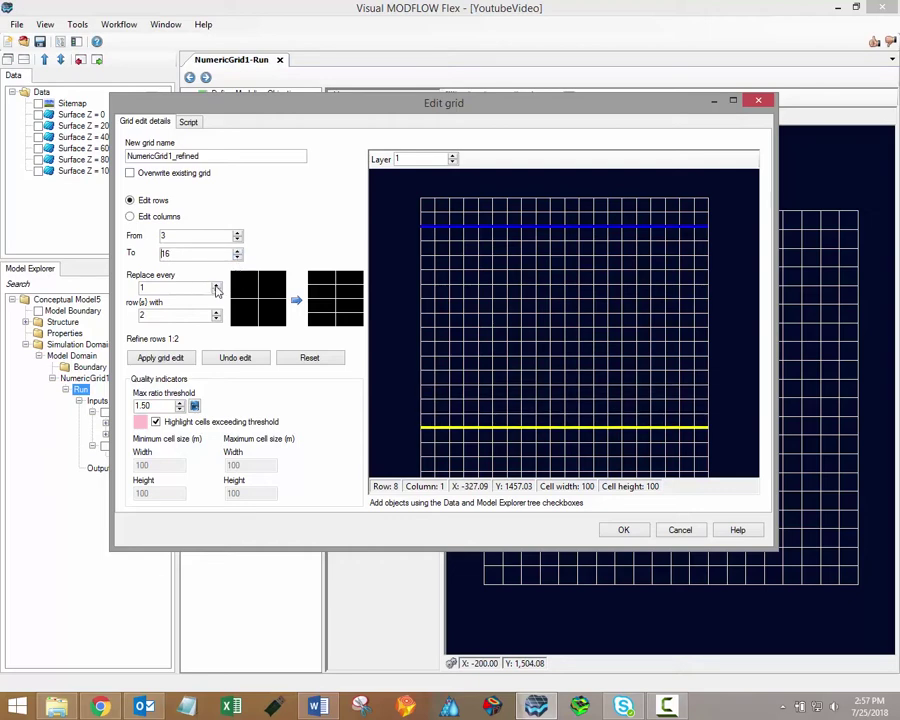
Set the refinement to replace every 1 row with 4 new rows
left_click(217, 287)
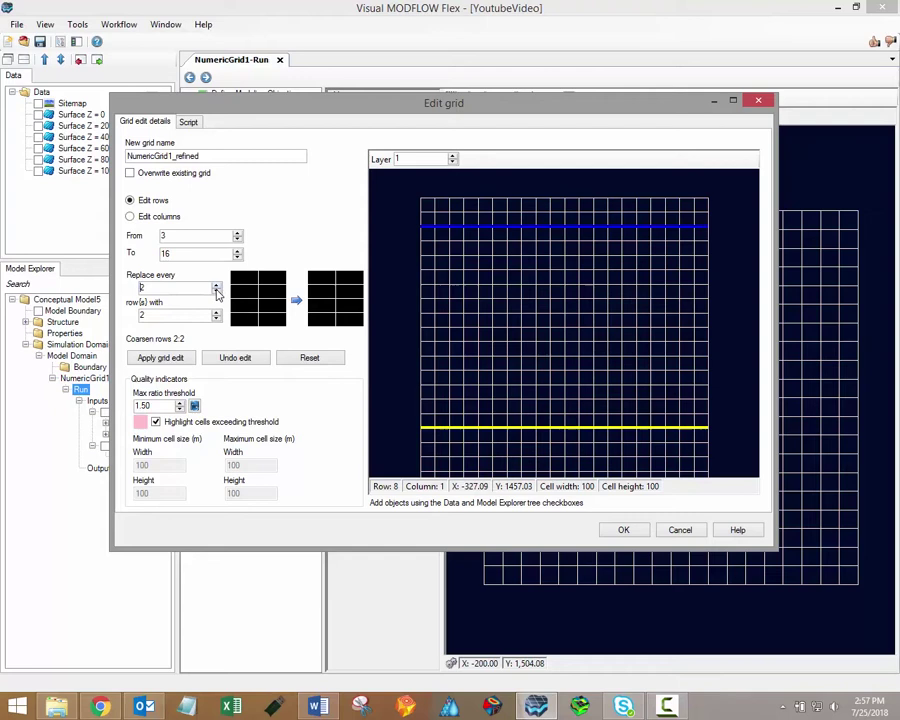
left_click(216, 314)
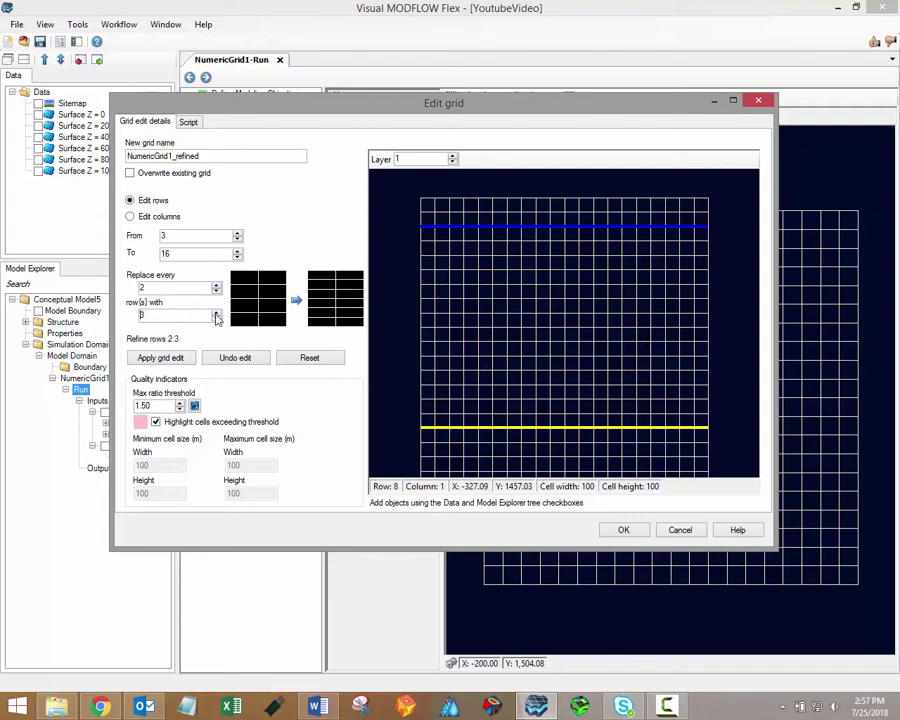
left_click(216, 314)
left_click(216, 314)
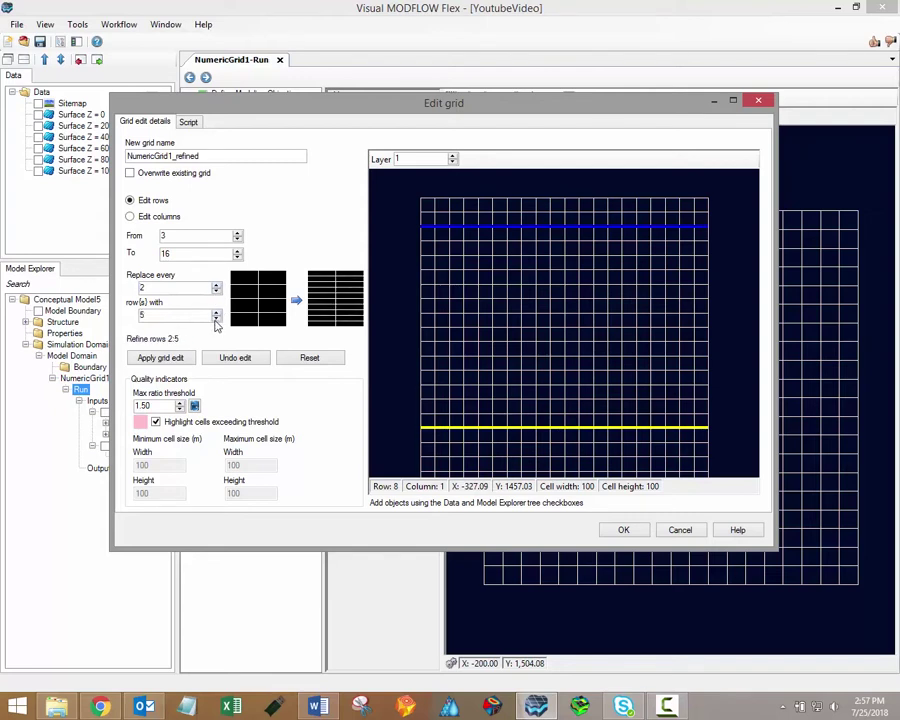
left_click(216, 319)
left_click(216, 312)
left_click(216, 319)
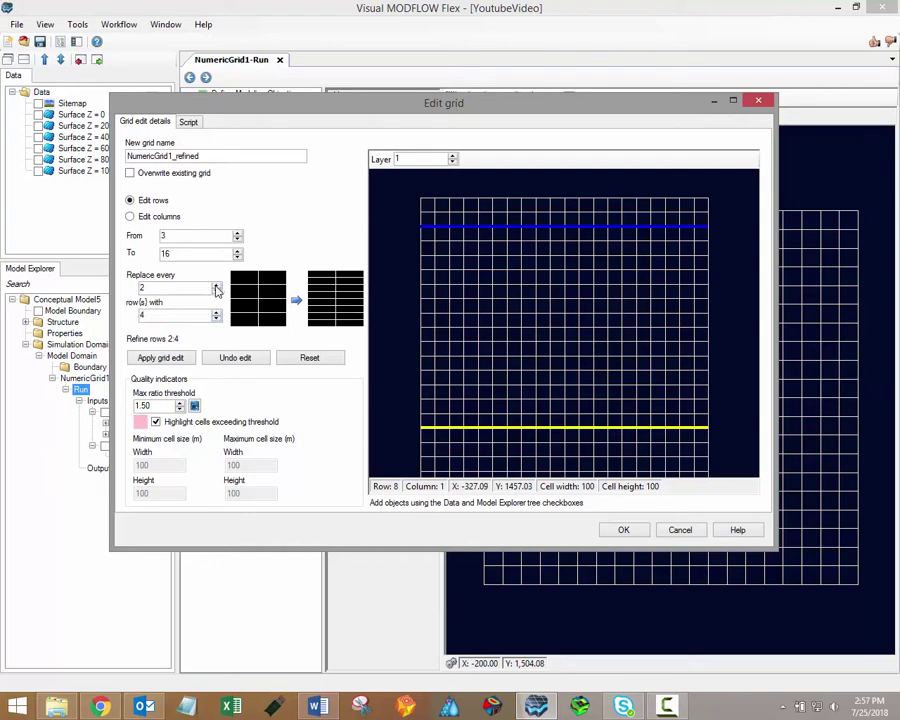
left_click(216, 289)
left_click(216, 291)
Apply the 1:4 row refinement, undo it, and change the split to 2 rows
left_click(162, 358)
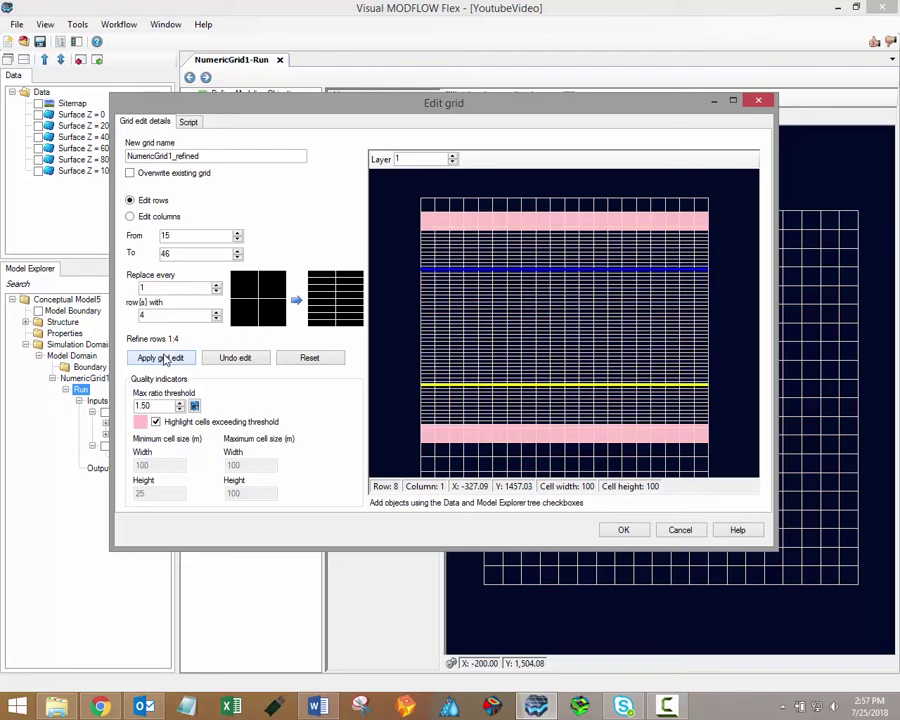
left_click(236, 358)
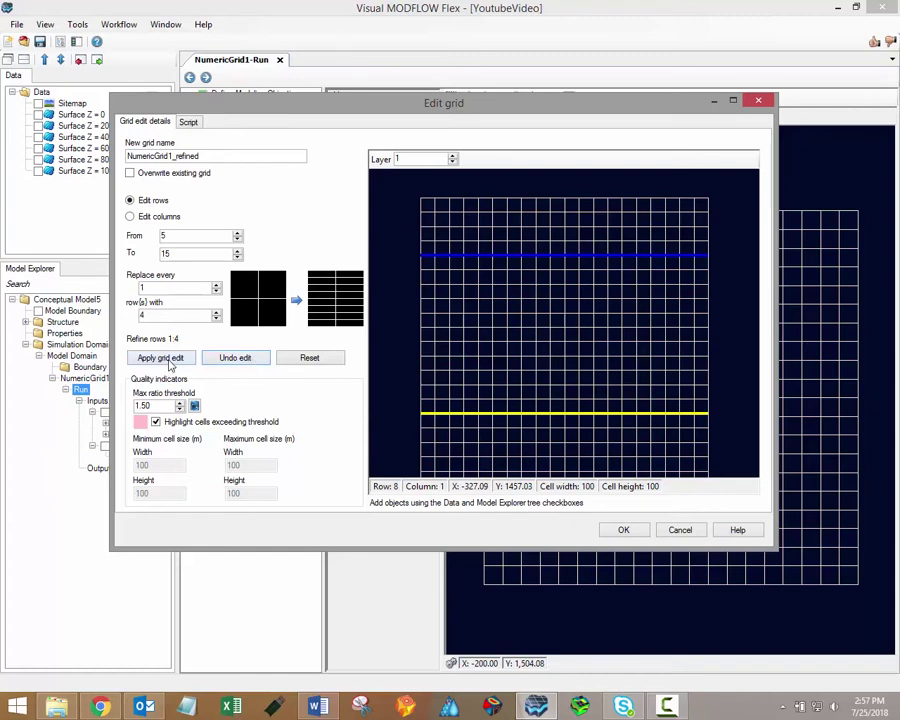
left_click(216, 318)
left_click(216, 318)
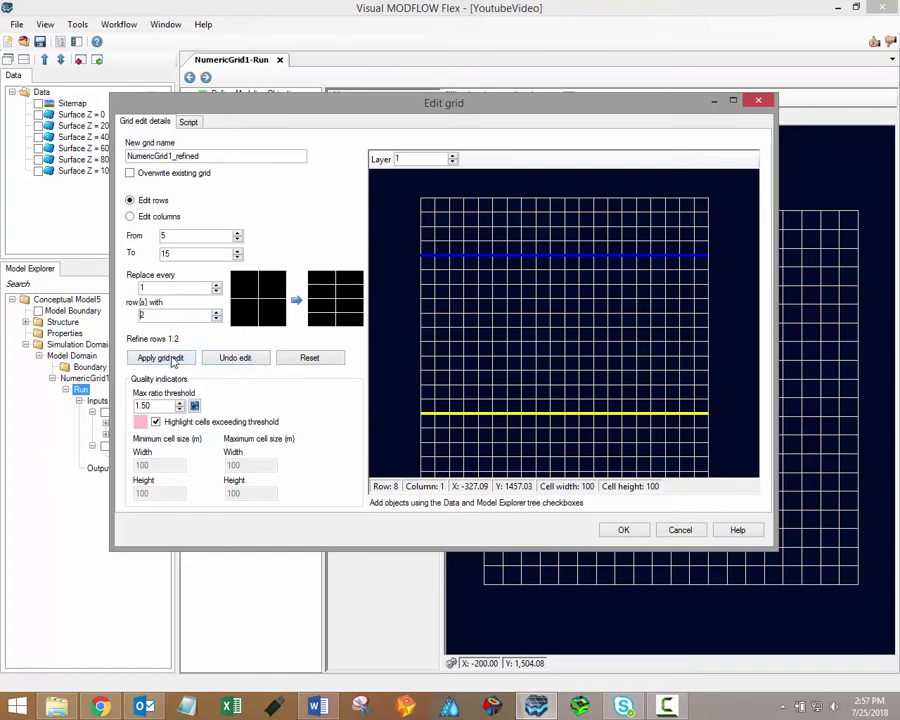
Apply the 1:2 row refinement repeatedly, then reset the grid to uniform spacing
left_click(172, 360)
left_click(172, 360)
left_click(172, 360)
left_click(172, 360)
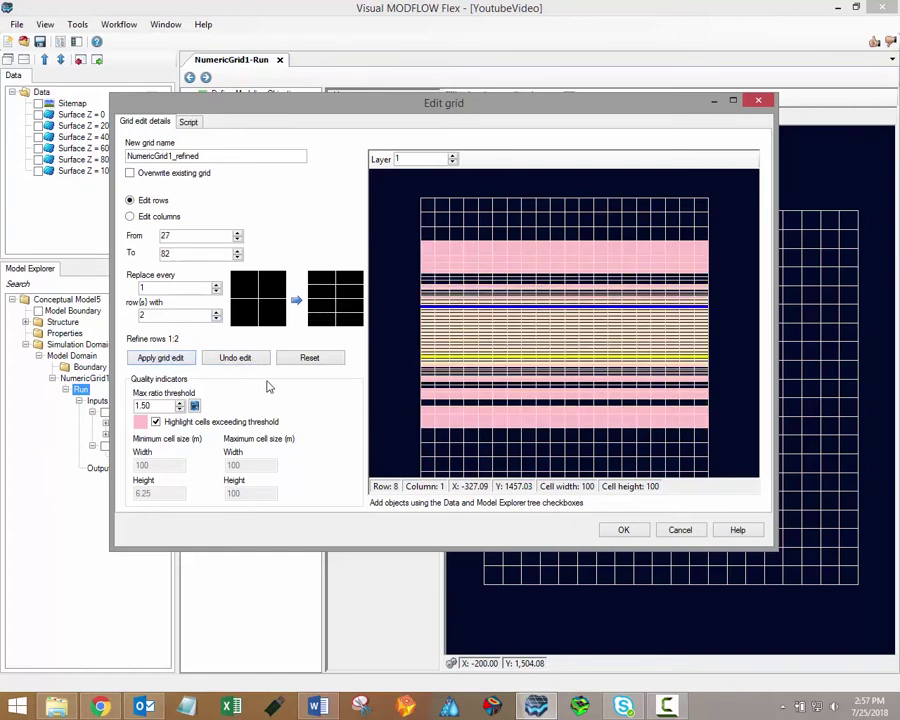
left_click(315, 362)
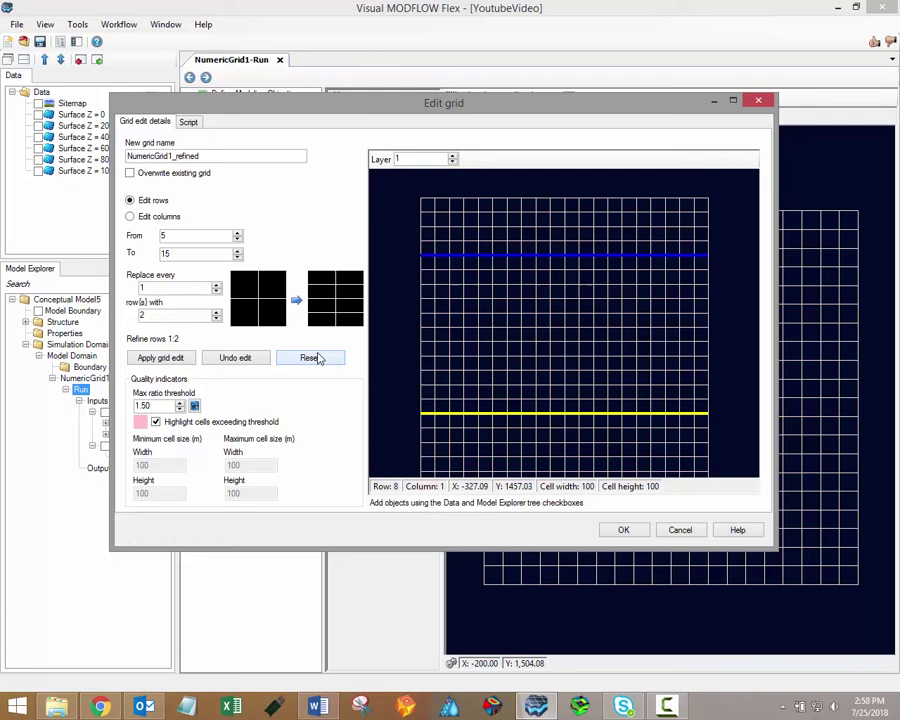
Split rows 5–15 and columns 7–23 into two each, toggling the 1.50 ratio highlight off and on
left_click(176, 361)
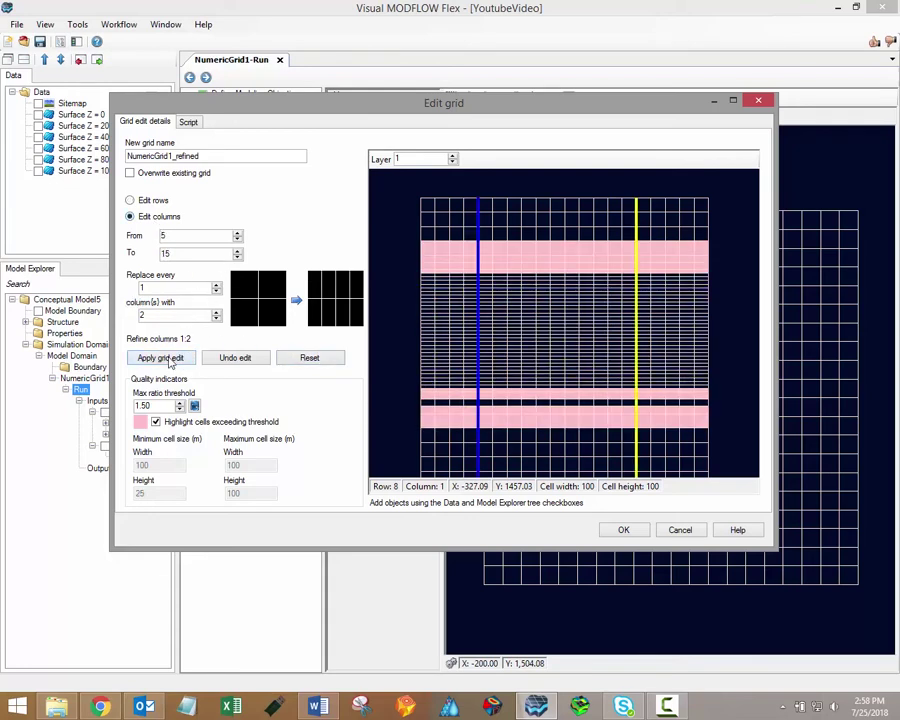
left_click(162, 358)
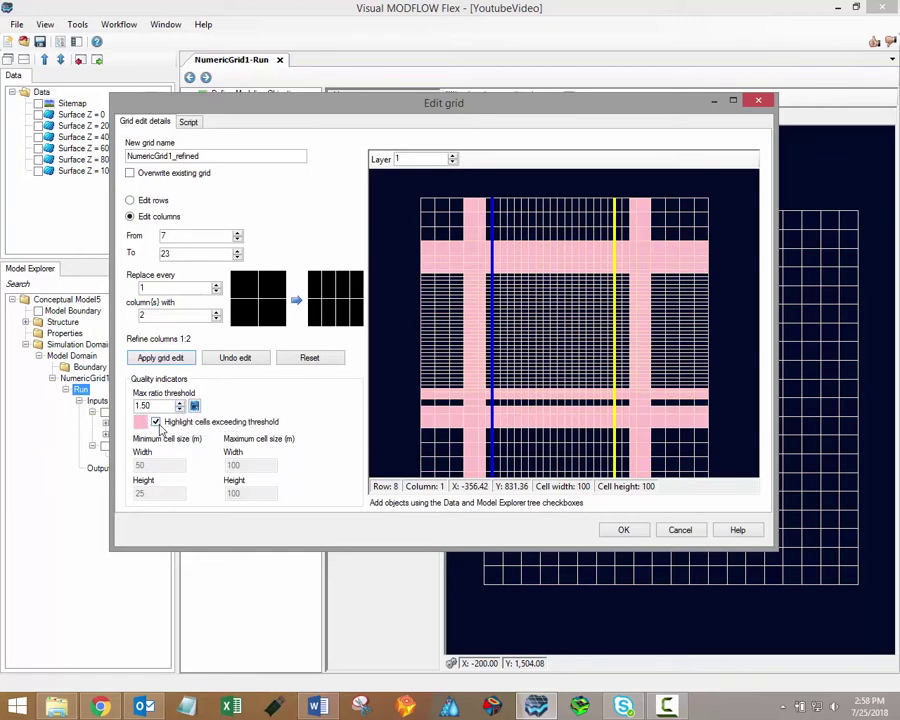
left_click(156, 422)
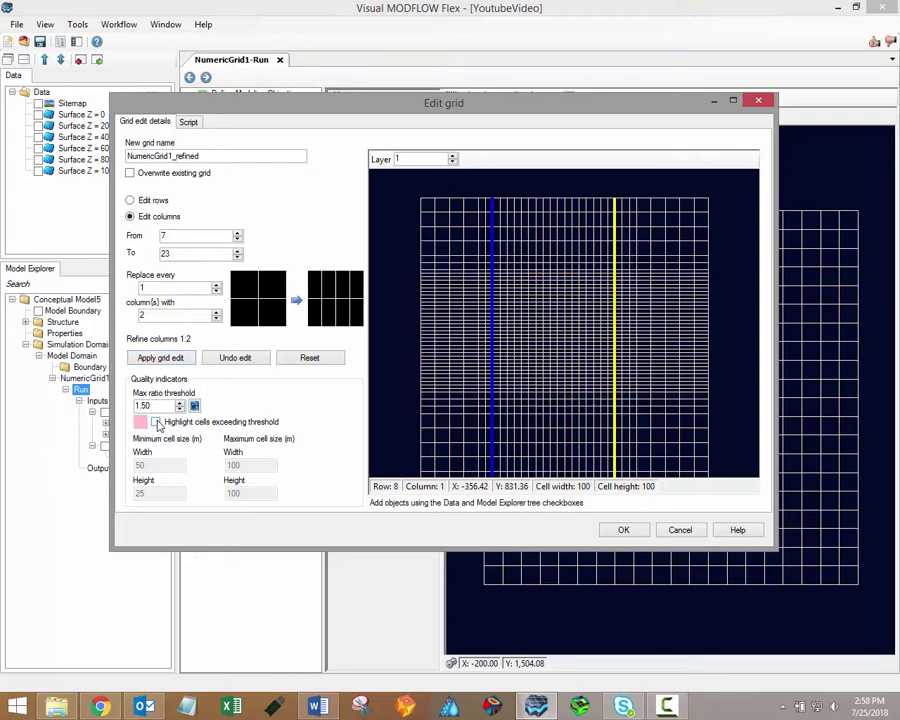
left_click(156, 422)
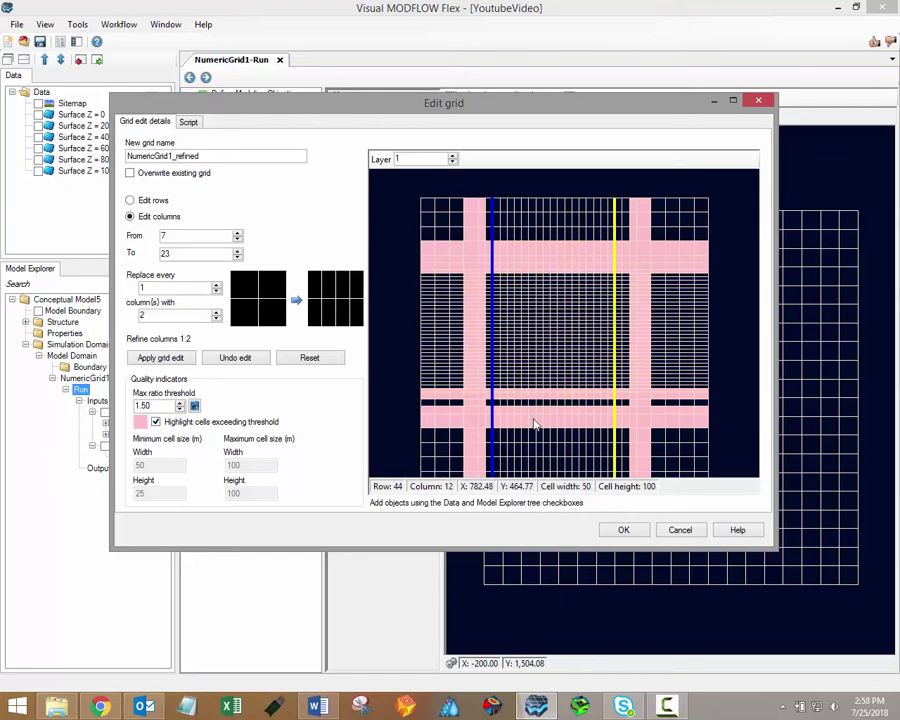
Accept the grid edits to create NumericGrid1_refined with its own Run1 tab
left_click(620, 531)
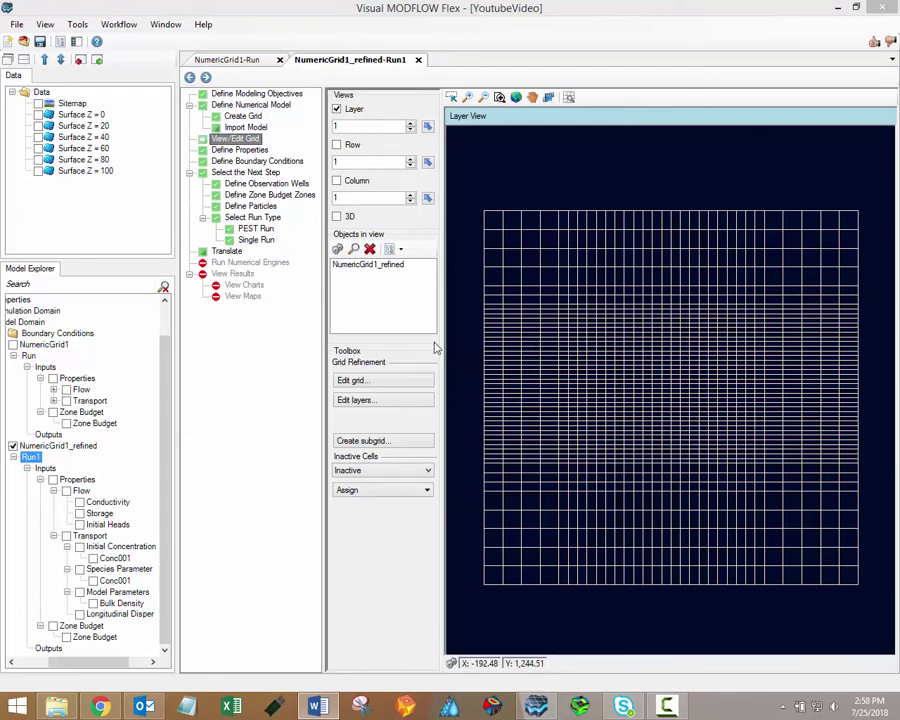
Review the Insert, Remove and Replace layer options, then accept to create NumericGrid1_refined_refined
left_click(408, 403)
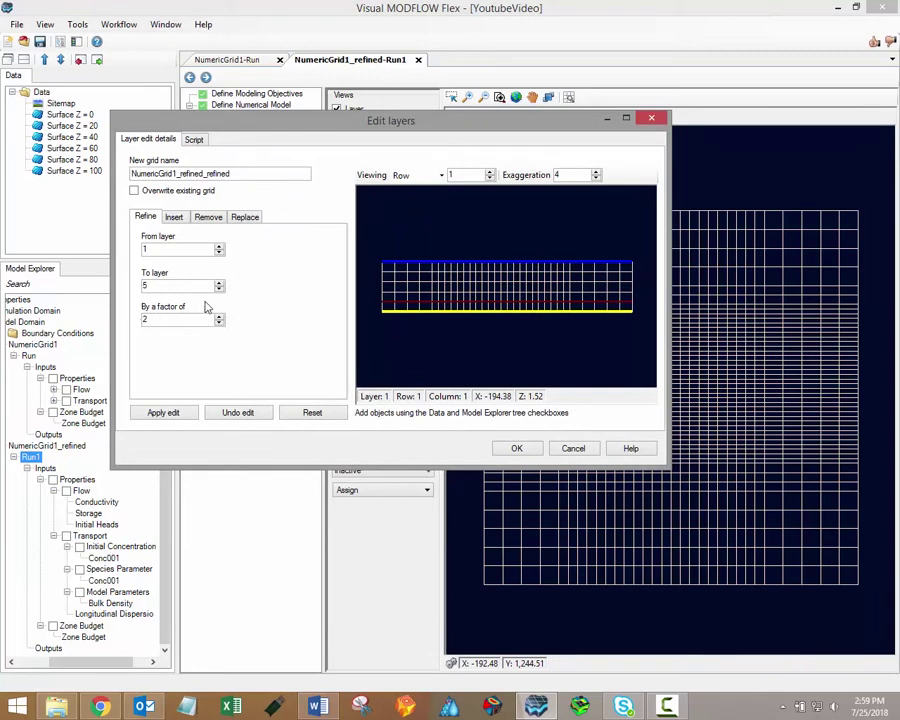
left_click(174, 218)
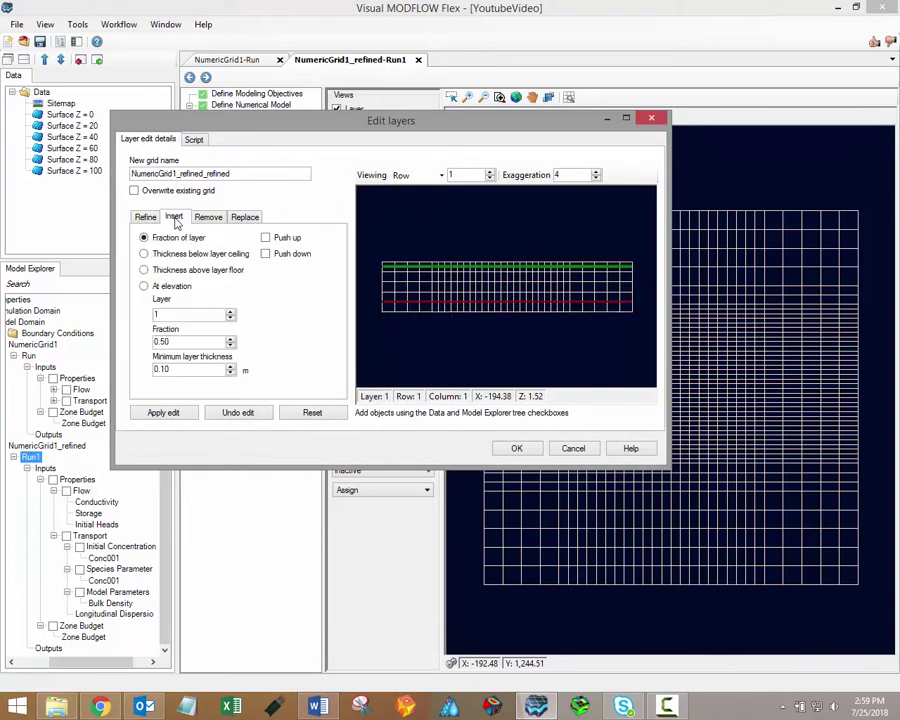
left_click(212, 218)
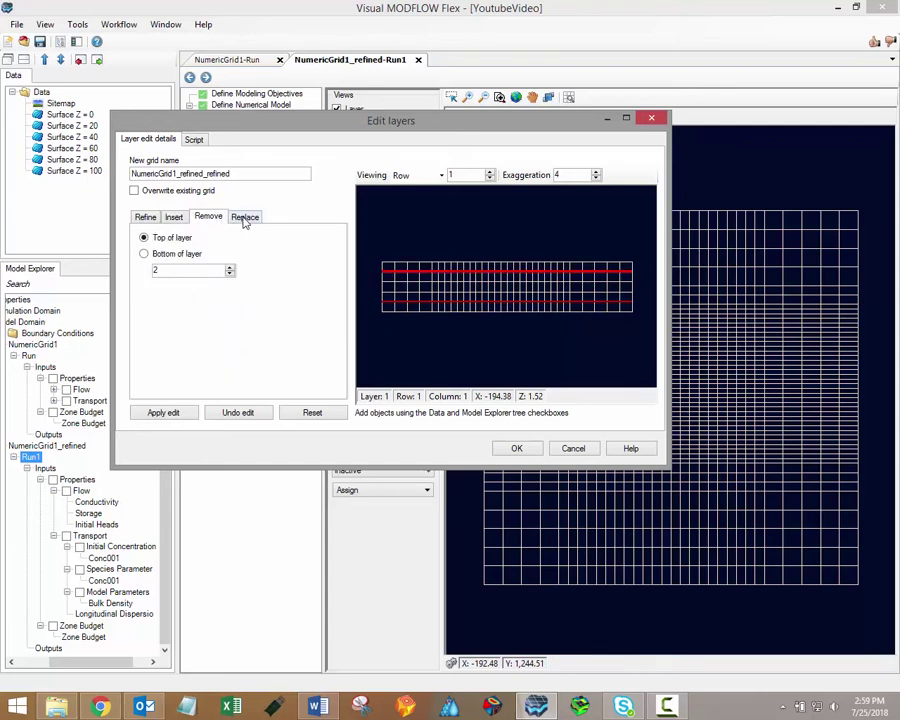
left_click(244, 218)
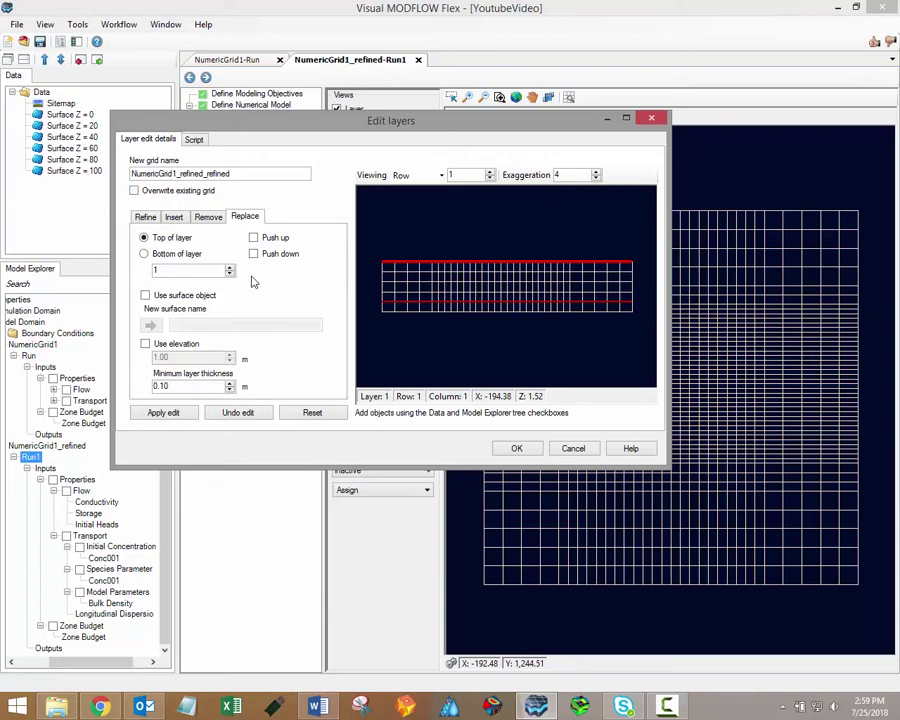
left_click(522, 448)
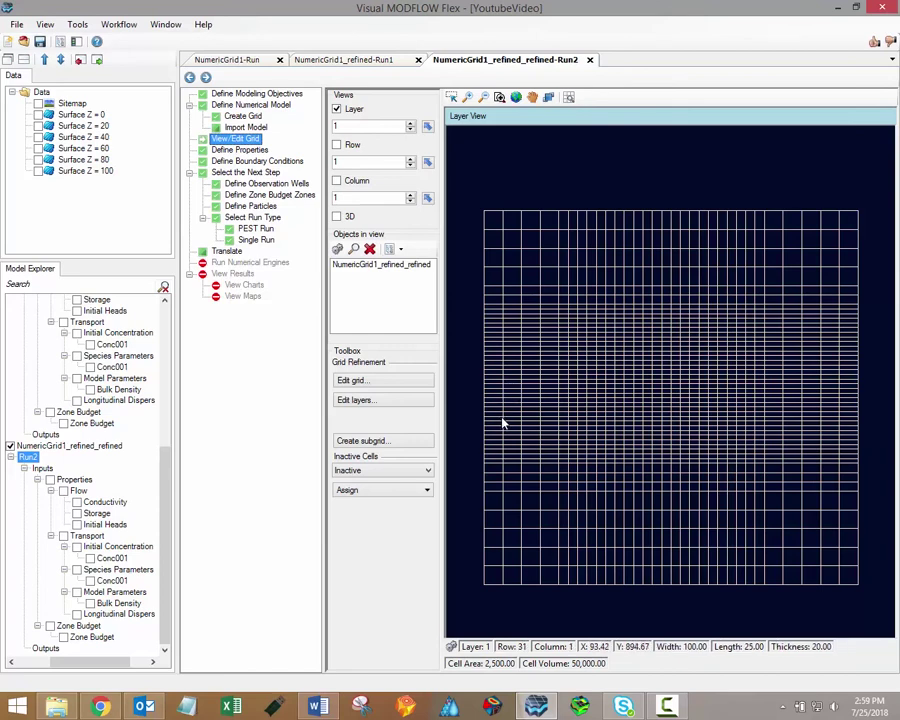
Turn on the Sitemap so it overlays the NumericGrid1_refined_refined layer view in Run2
left_click(38, 104)
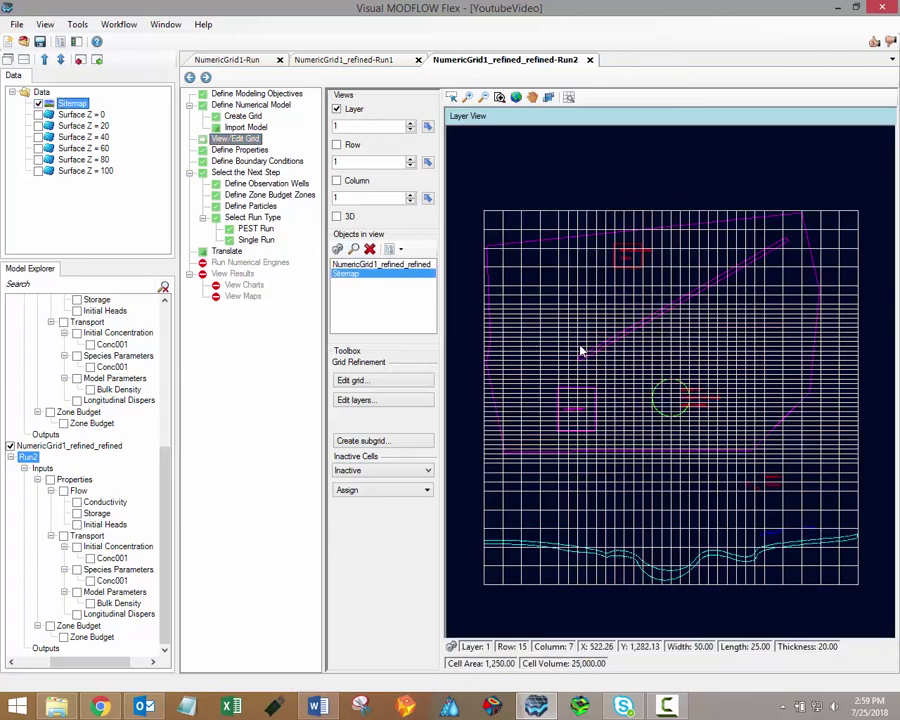
Try grey, then white, as the layer view background colour
right_click(523, 173)
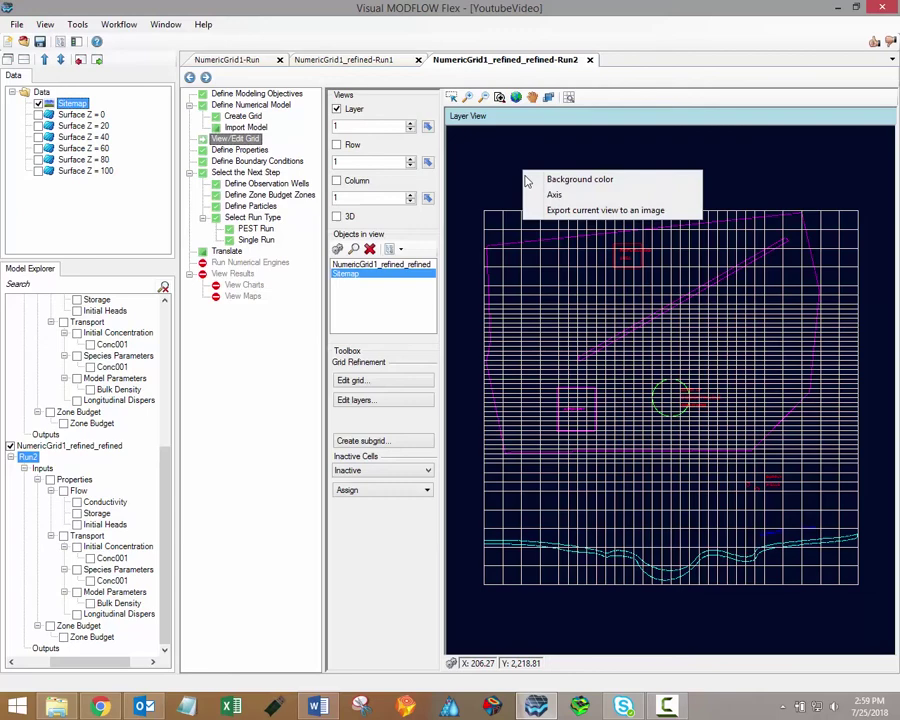
left_click(593, 182)
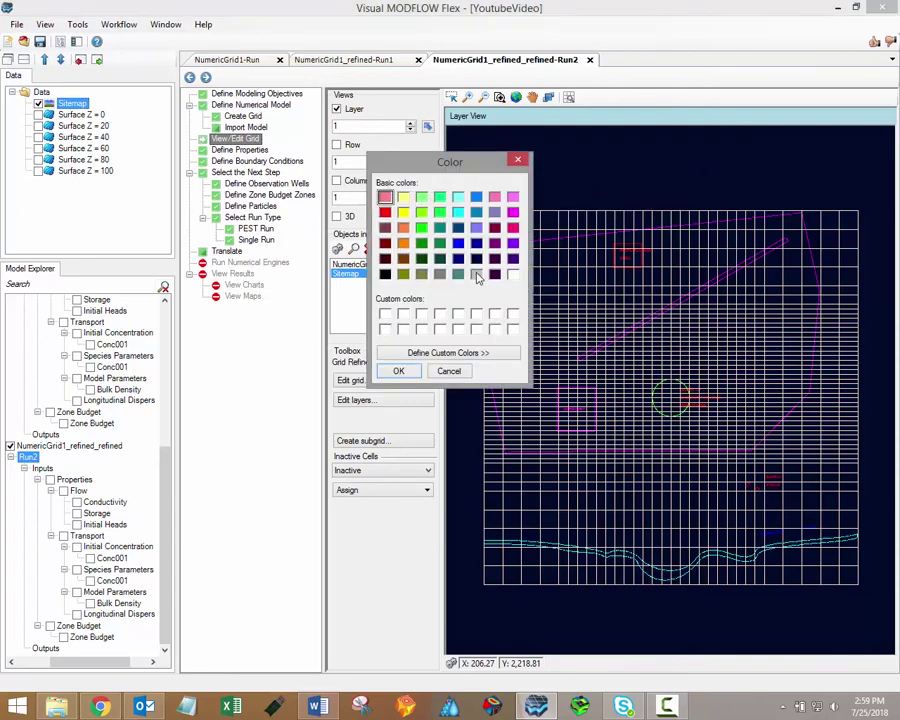
left_click(476, 273)
left_click(410, 376)
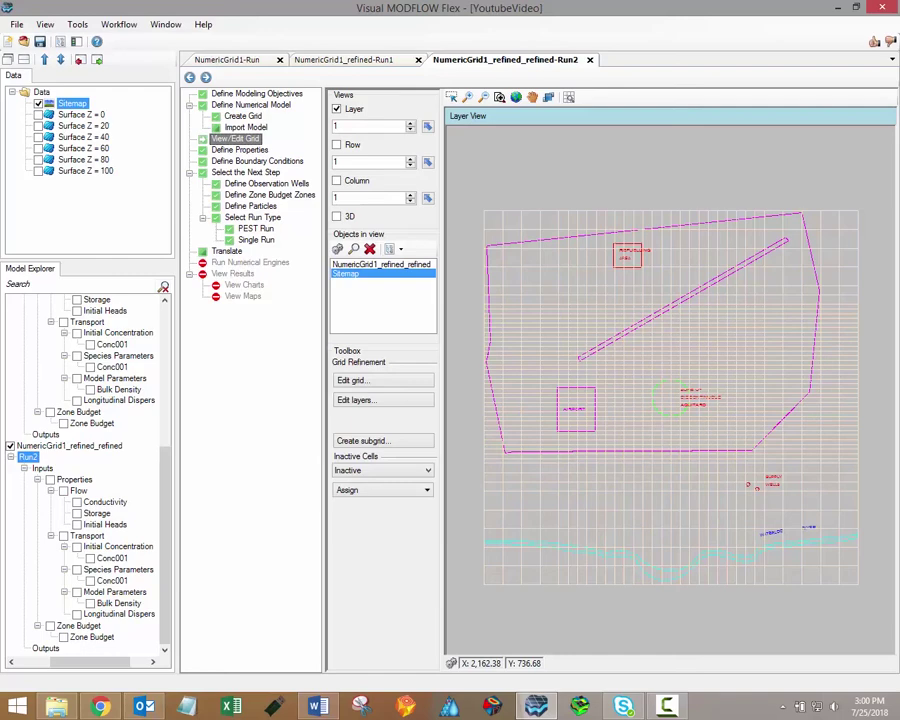
right_click(797, 191)
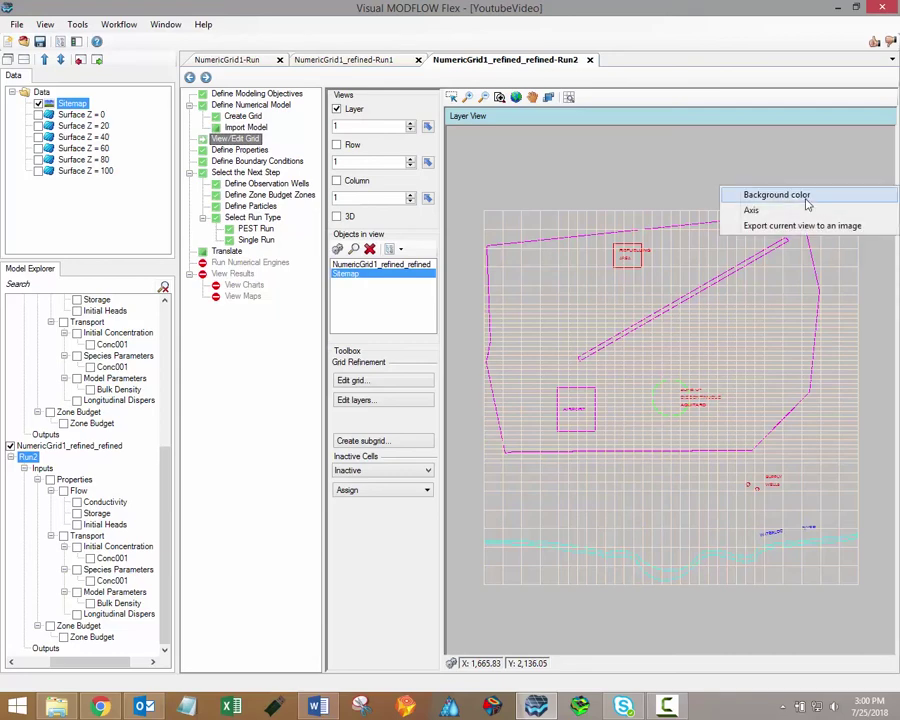
left_click(790, 195)
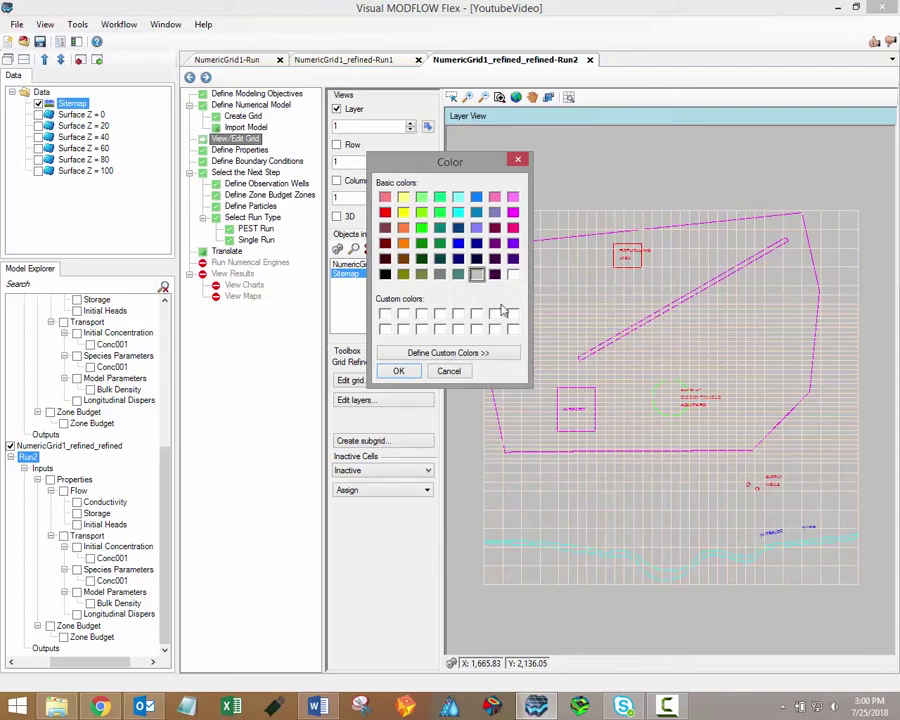
left_click(513, 275)
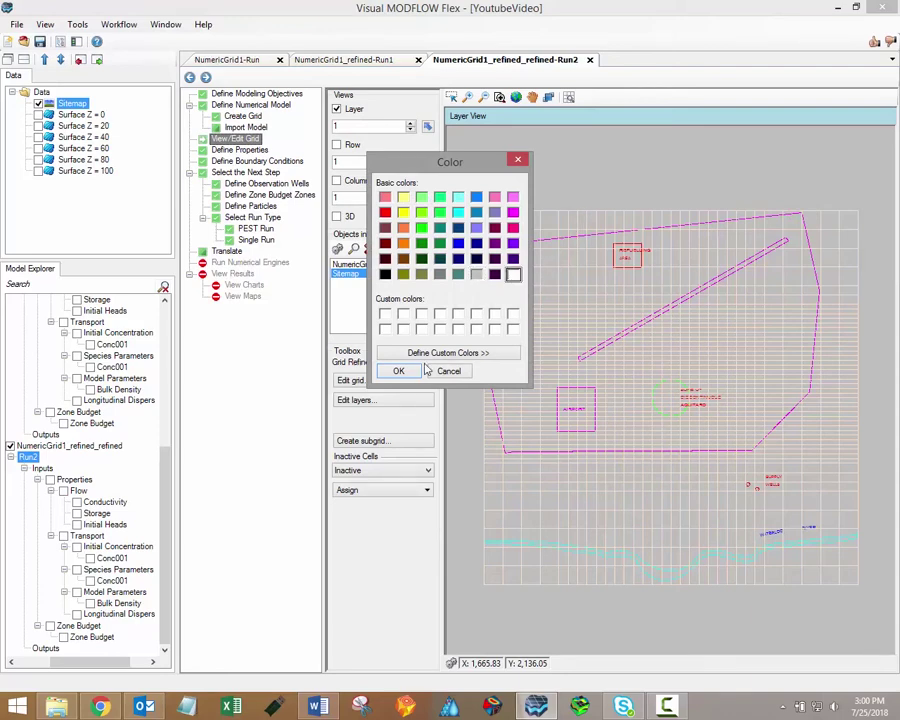
left_click(398, 371)
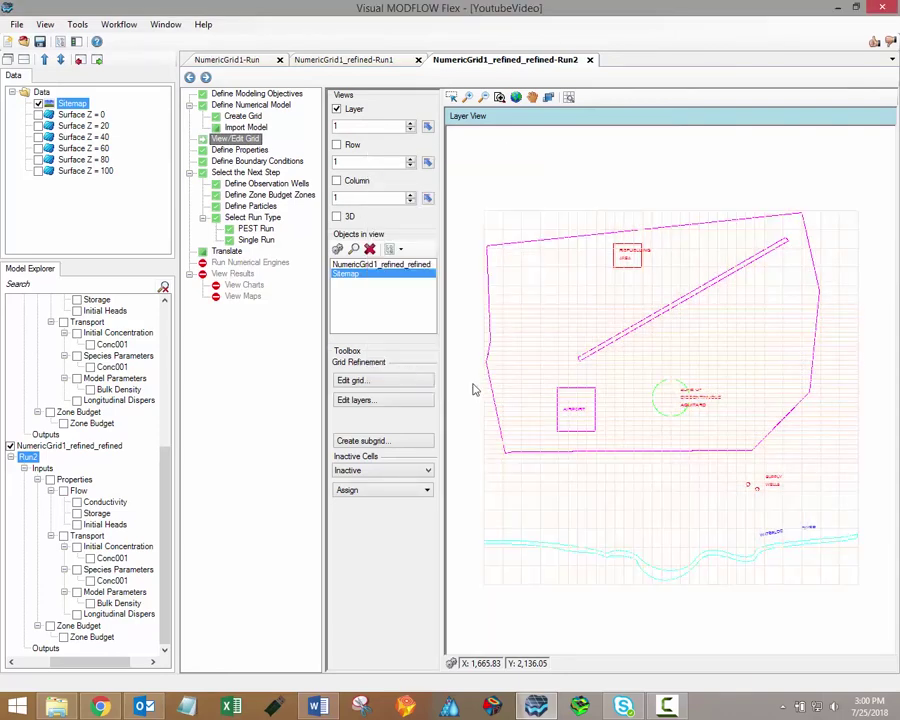
Set the layer view background colour to black
right_click(754, 394)
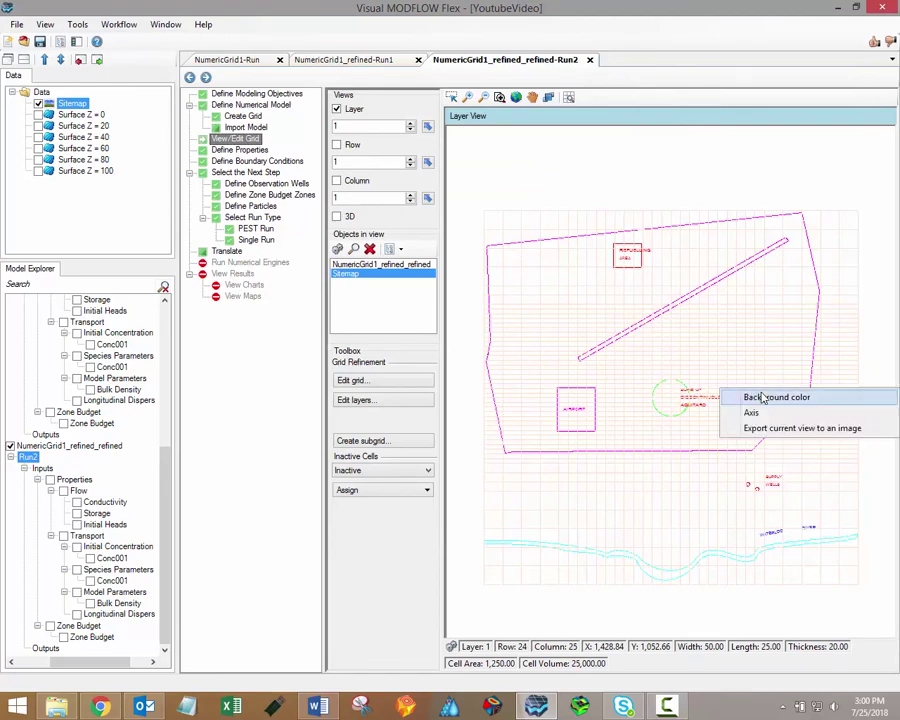
left_click(772, 398)
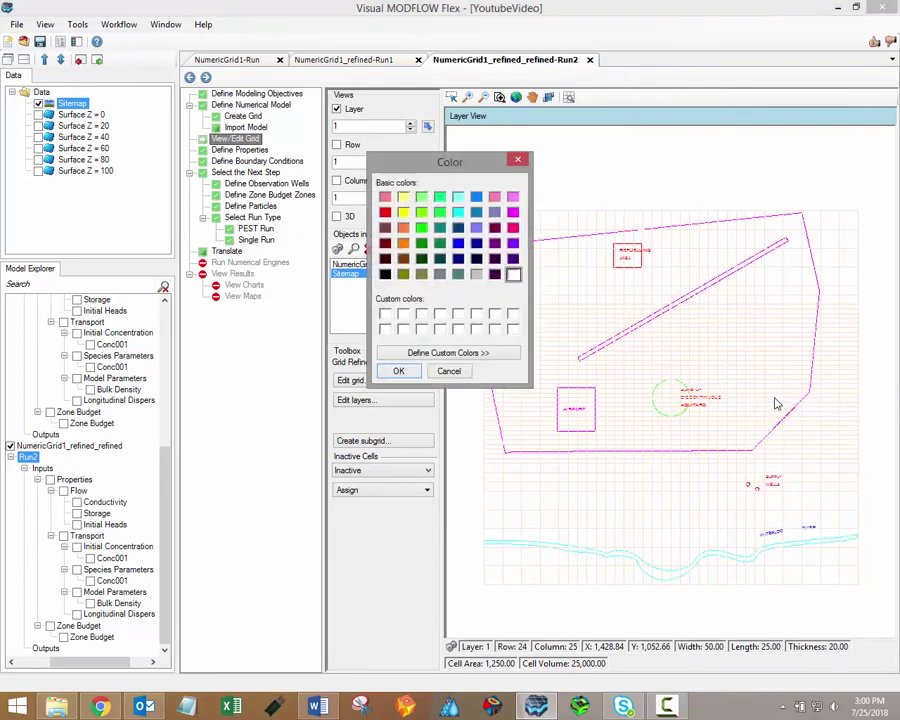
left_click(385, 274)
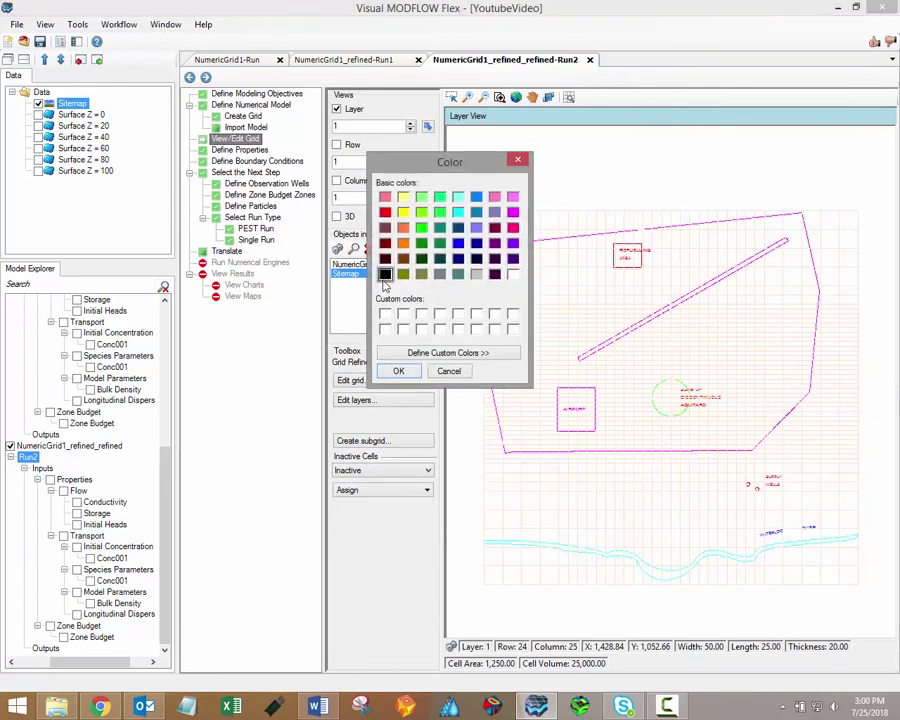
left_click(398, 371)
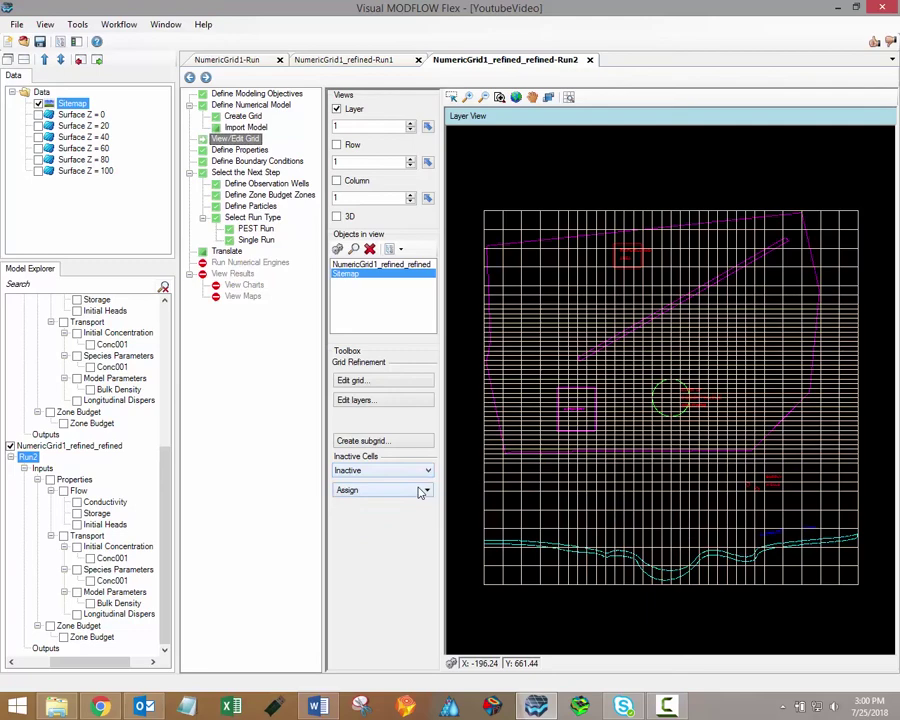
Make four top-left cells in row 1 inactive by picking them individually
left_click(426, 492)
left_click(494, 493)
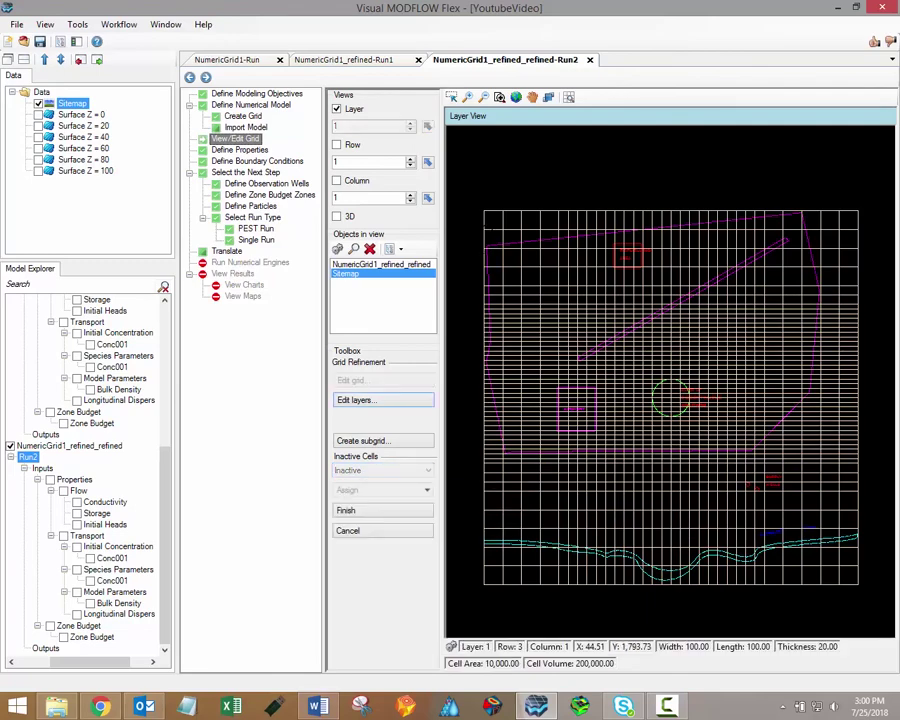
left_click(491, 218)
left_click(508, 218)
left_click(533, 218)
left_click(550, 218)
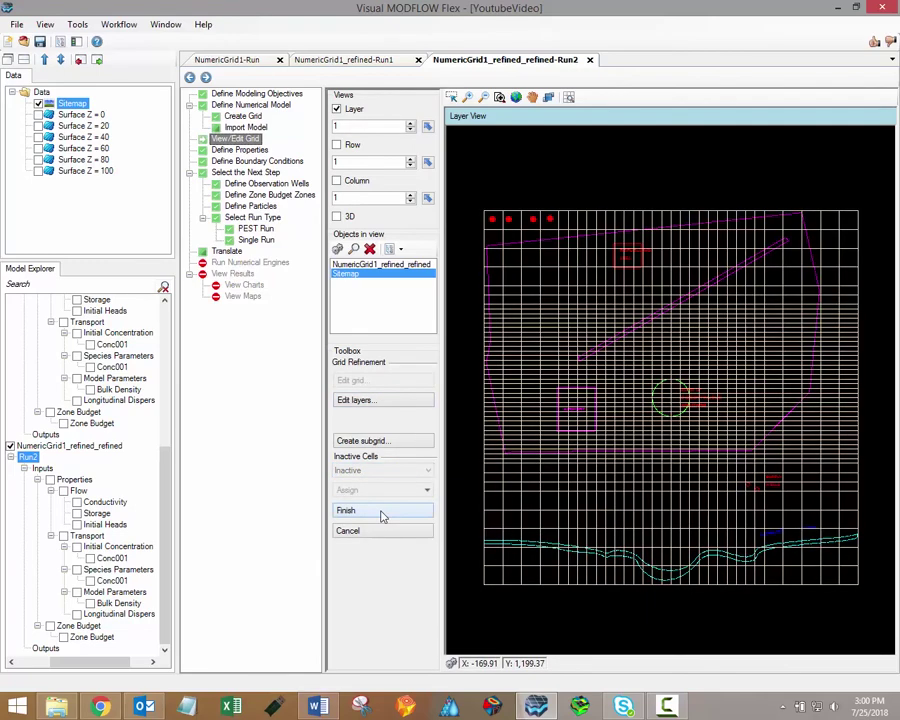
left_click(380, 511)
left_click(199, 387)
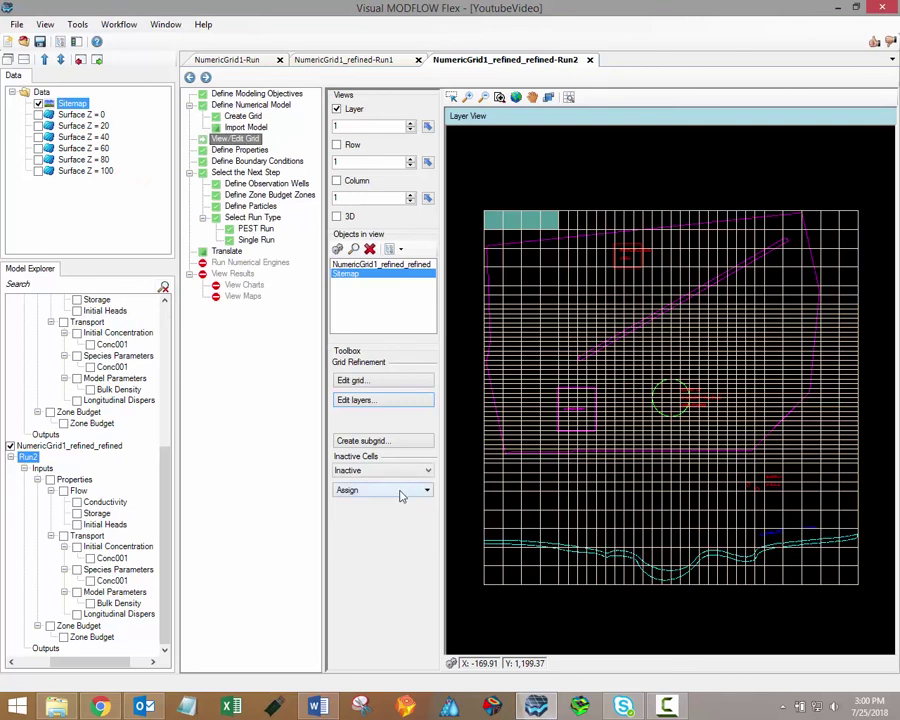
Outline the cells right of and below the site boundary with a polygon and make them inactive
left_click(418, 490)
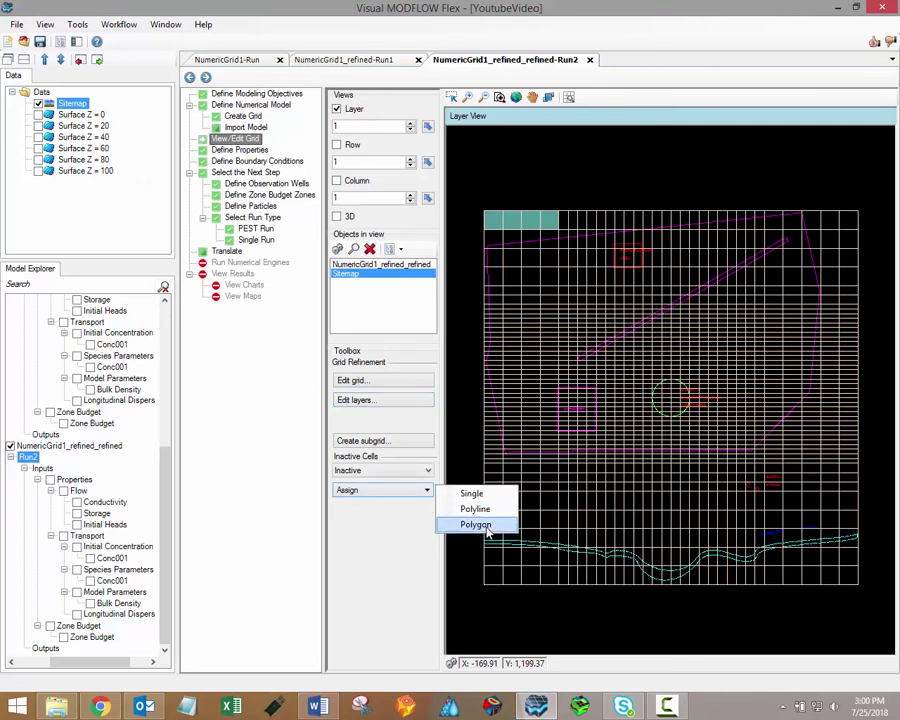
left_click(475, 524)
left_click(805, 212)
left_click(822, 296)
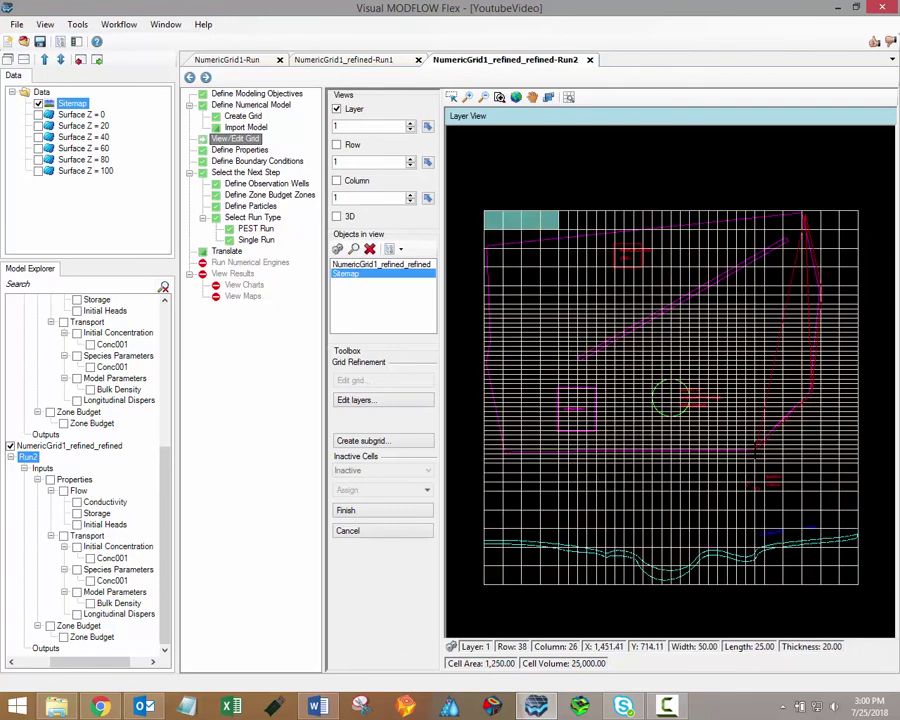
left_click(758, 446)
left_click(757, 581)
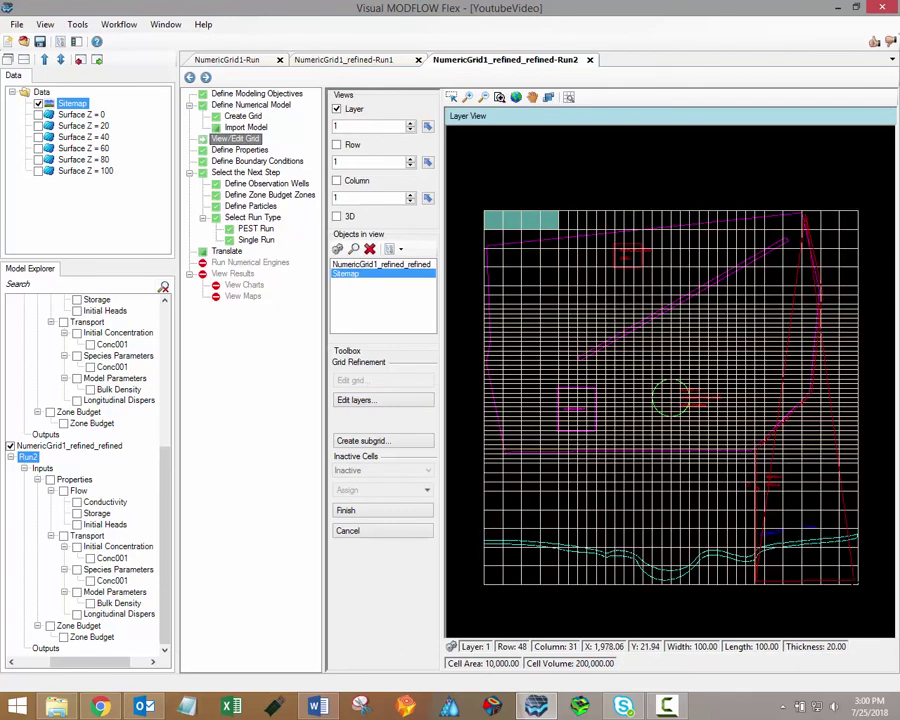
left_click(856, 583)
left_click(858, 212)
right_click(858, 213)
left_click(816, 222)
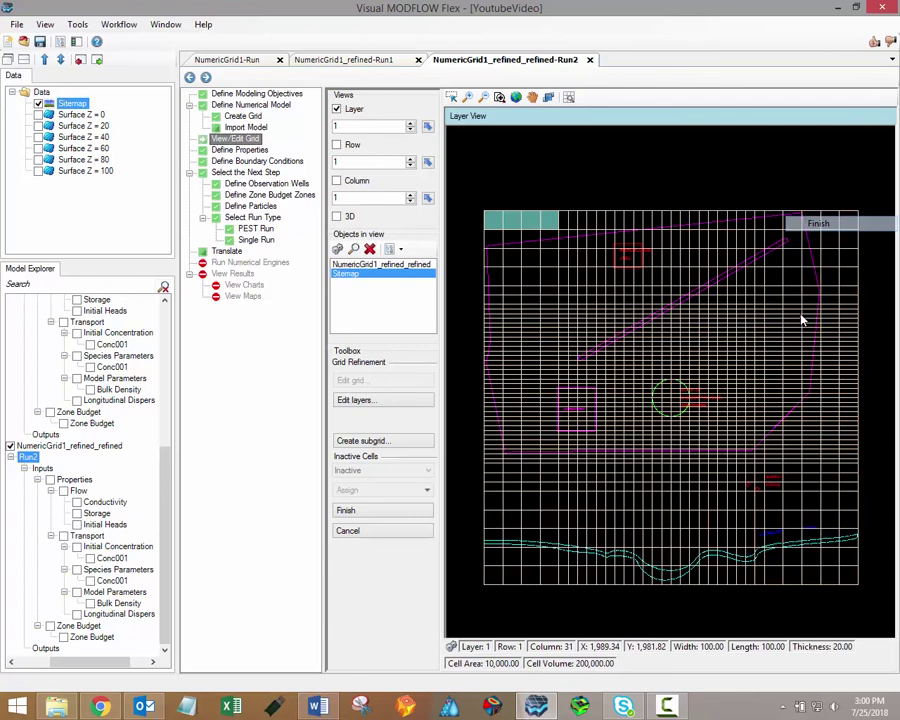
left_click(216, 406)
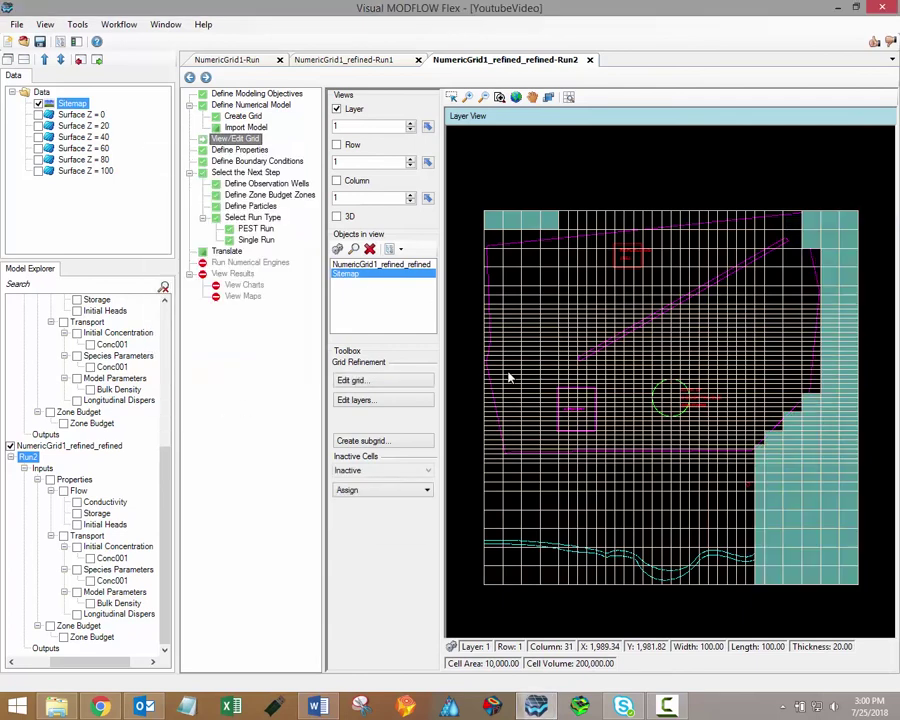